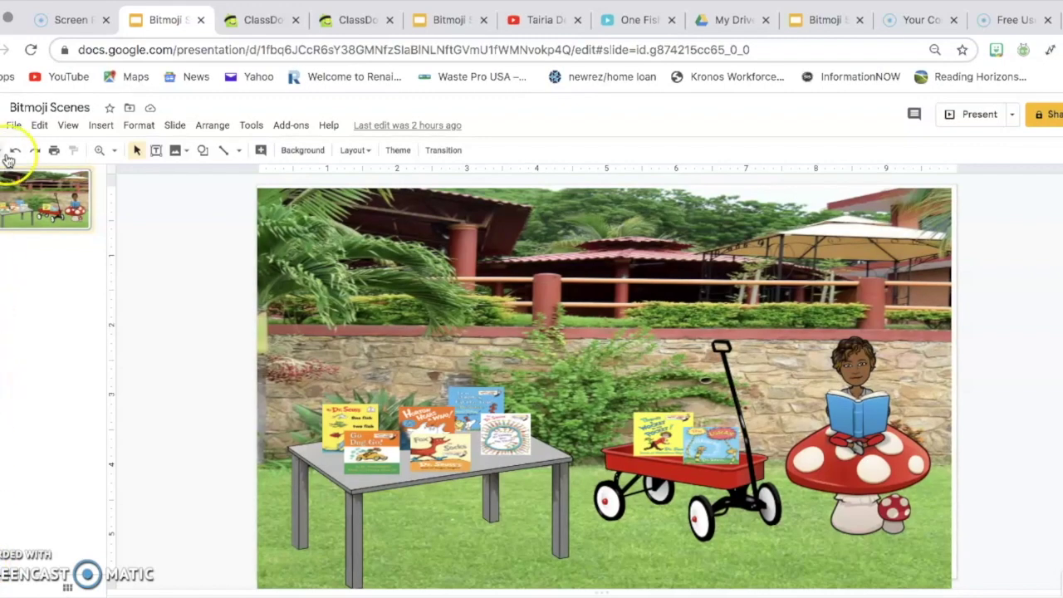
Download the Bitmoji Scenes slide deck as a PDF document (.pdf).
click(13, 127)
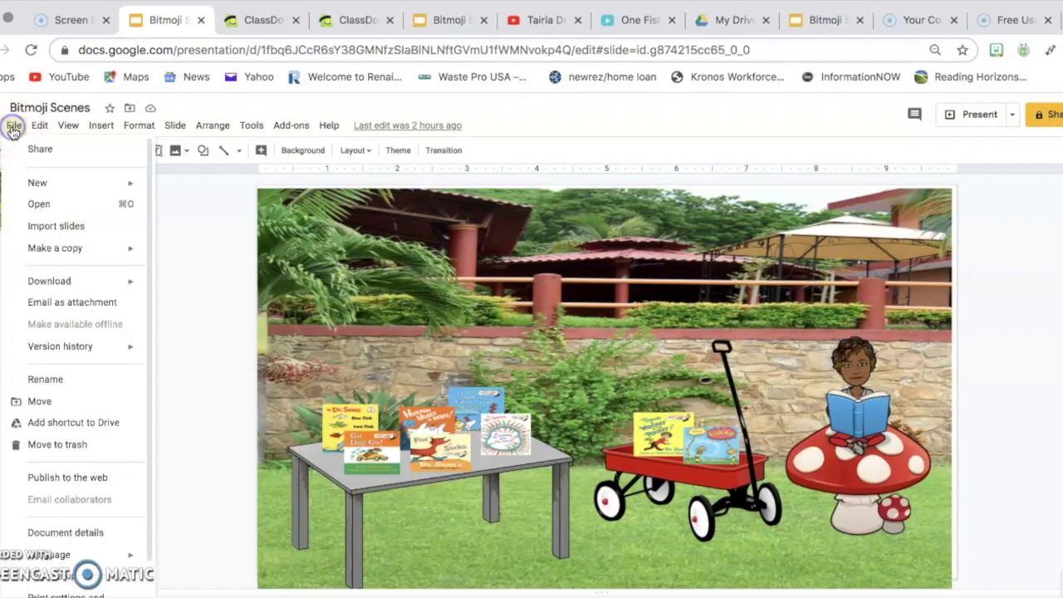
mouse_move(69, 285)
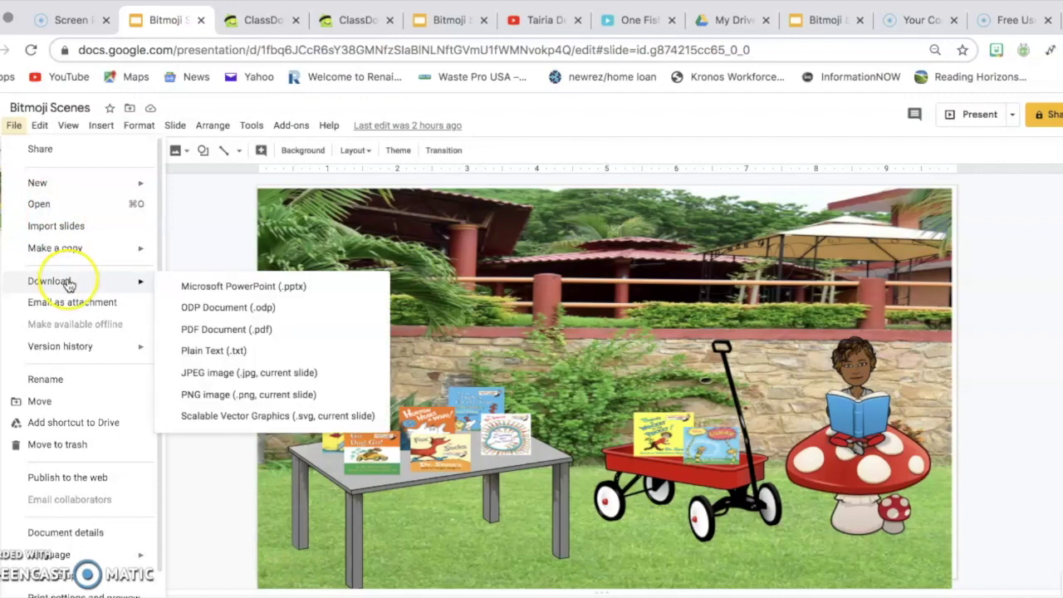
click(242, 331)
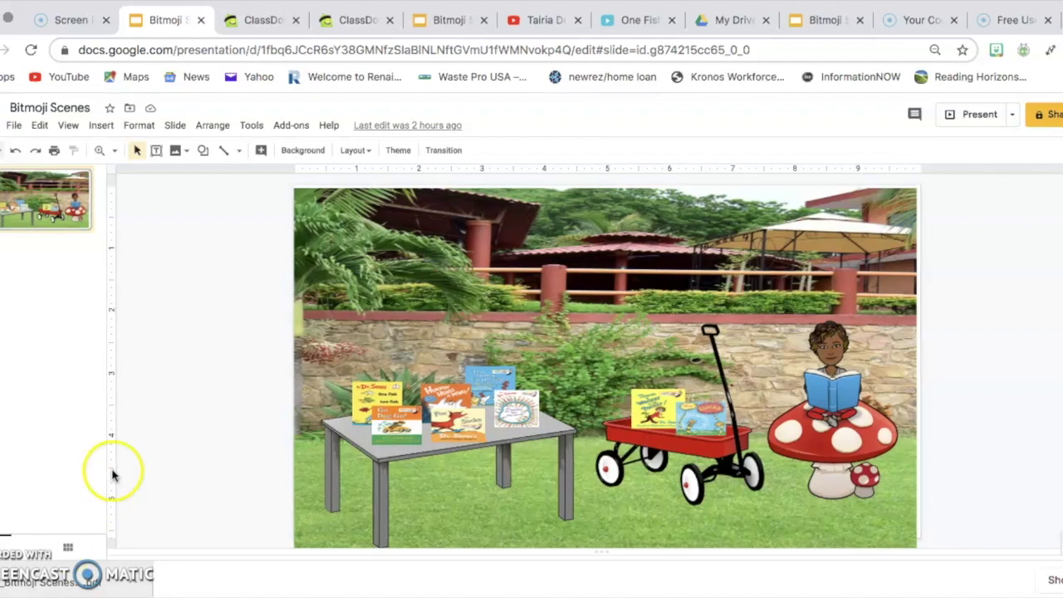
click(264, 23)
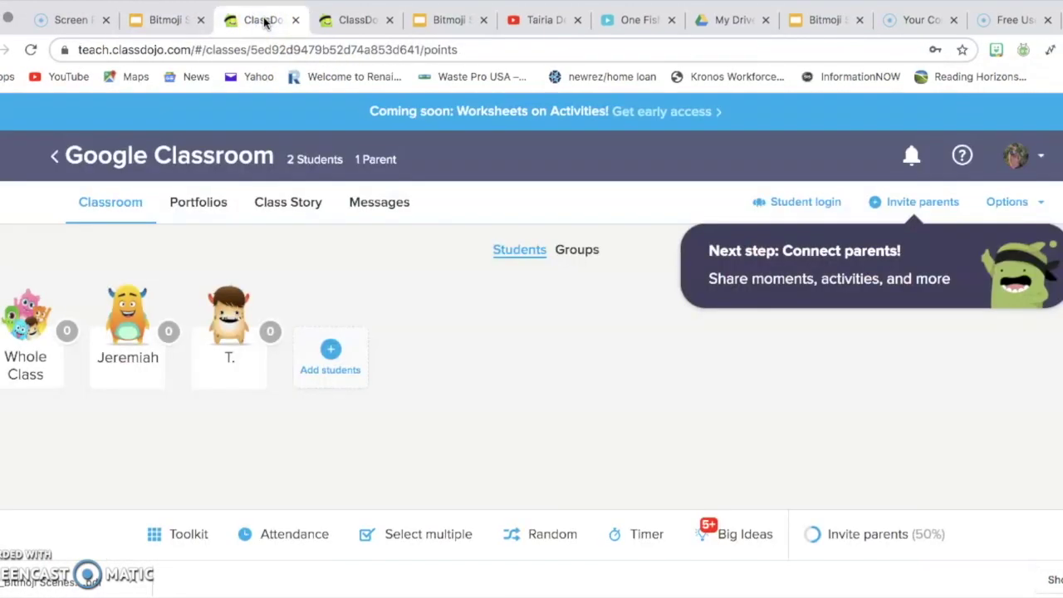
Open the Google Classroom class's Class Story and start a new file post.
click(288, 204)
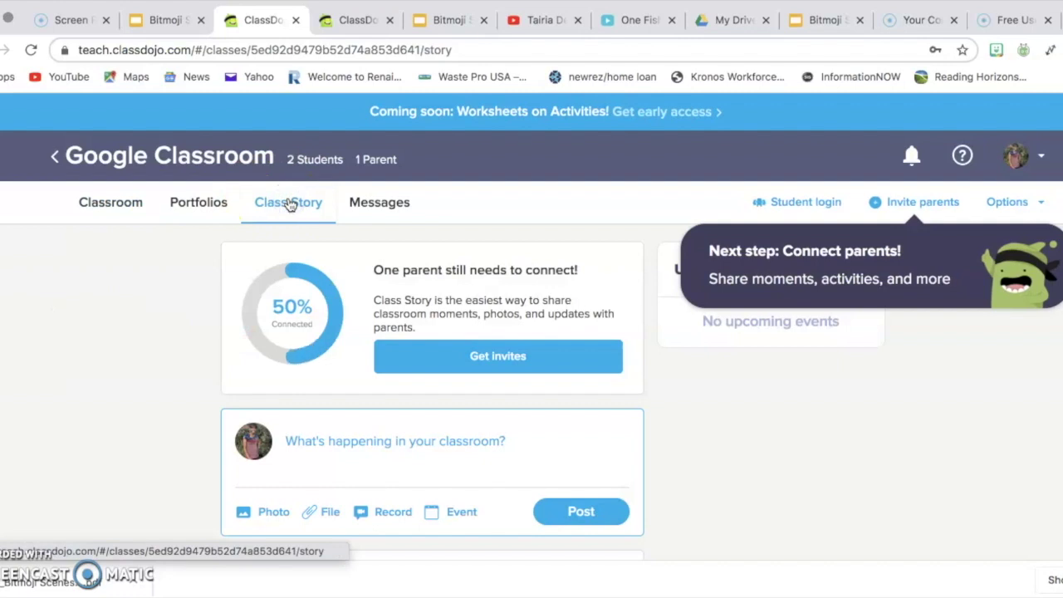
scroll(351, 360, down, 2)
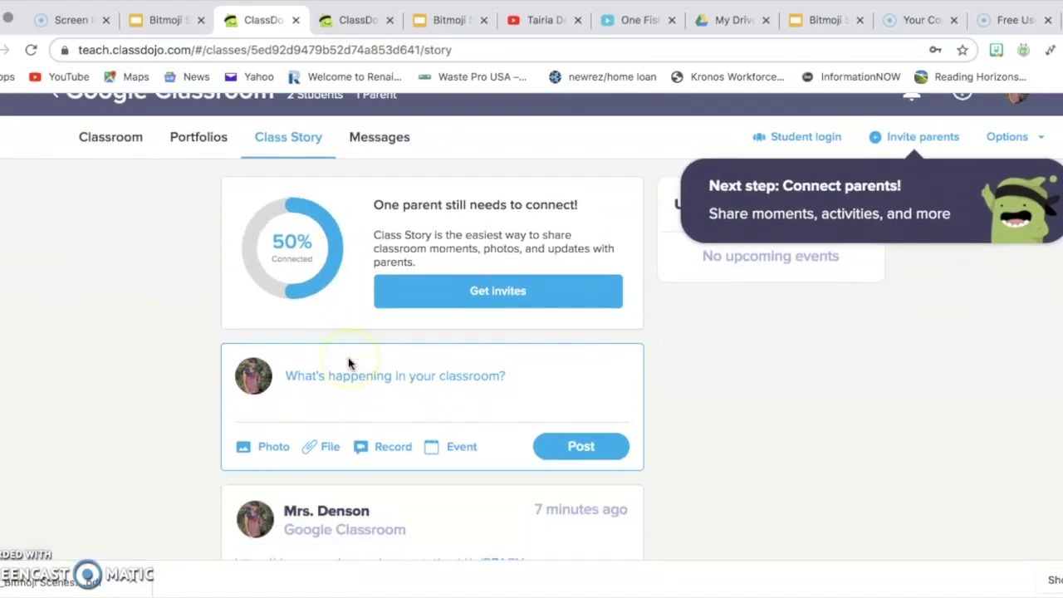
click(324, 453)
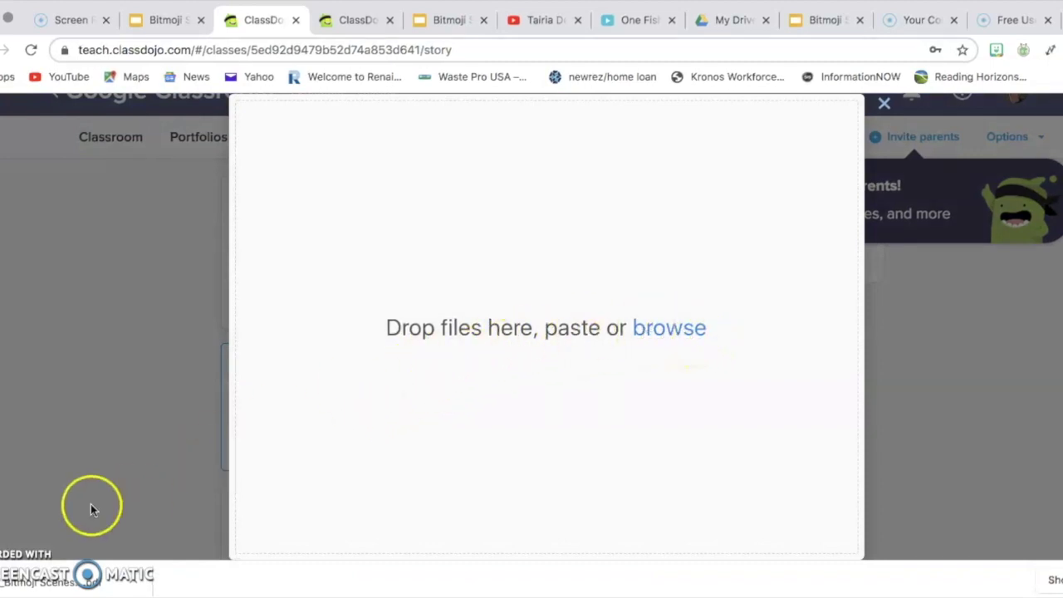
Attach the downloaded '_Bitmoji Scenes (2).pdf' to the post uploader.
click(660, 329)
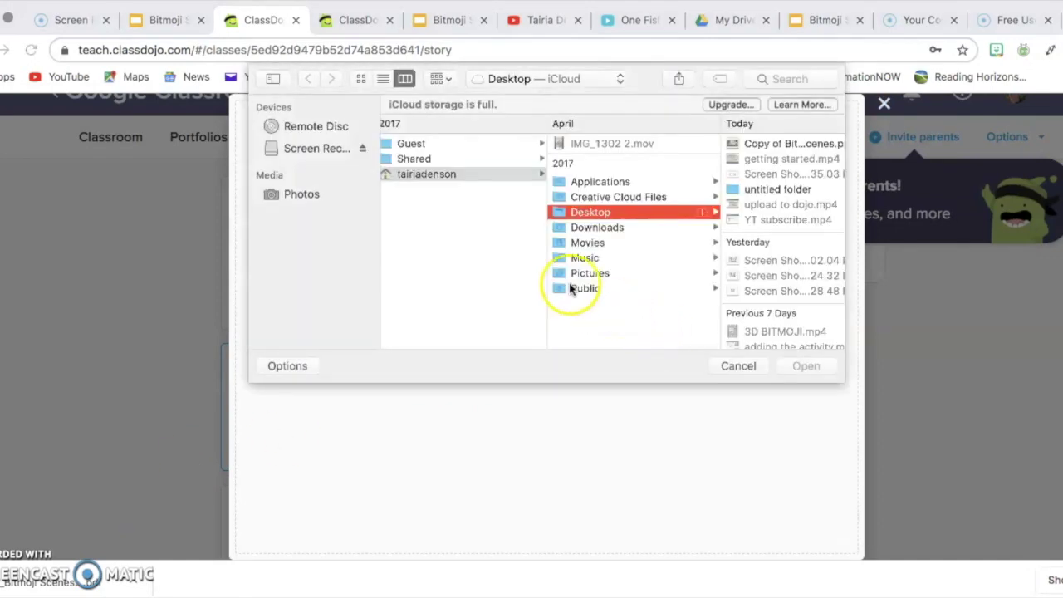
click(599, 227)
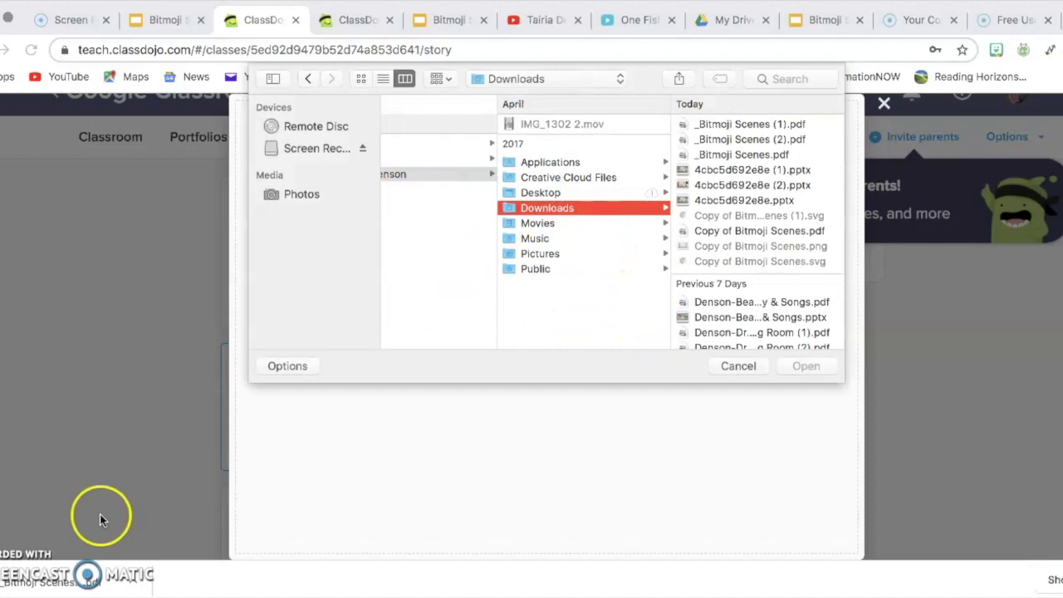
click(751, 125)
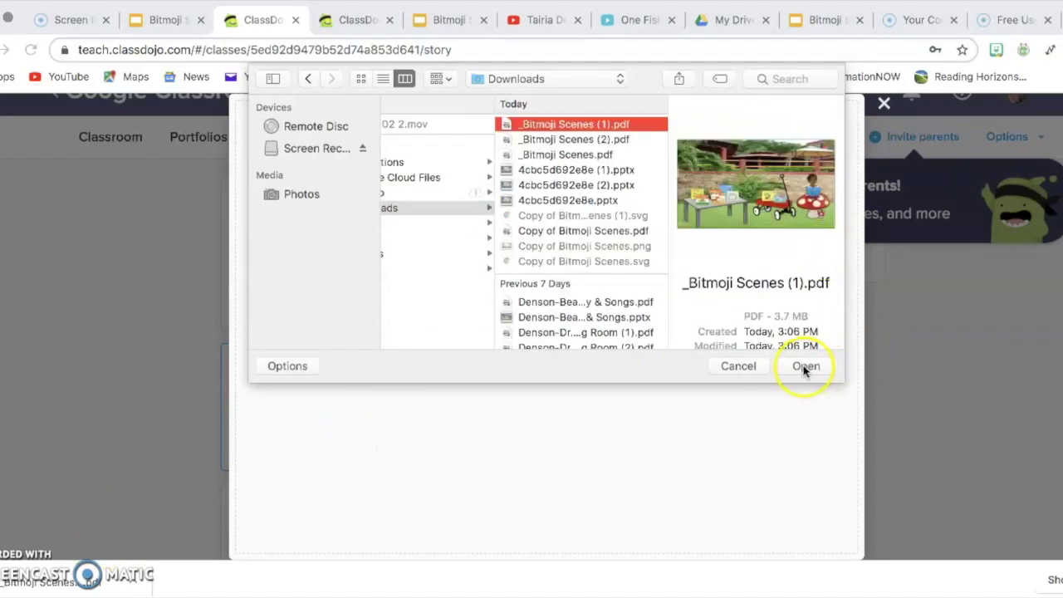
click(728, 370)
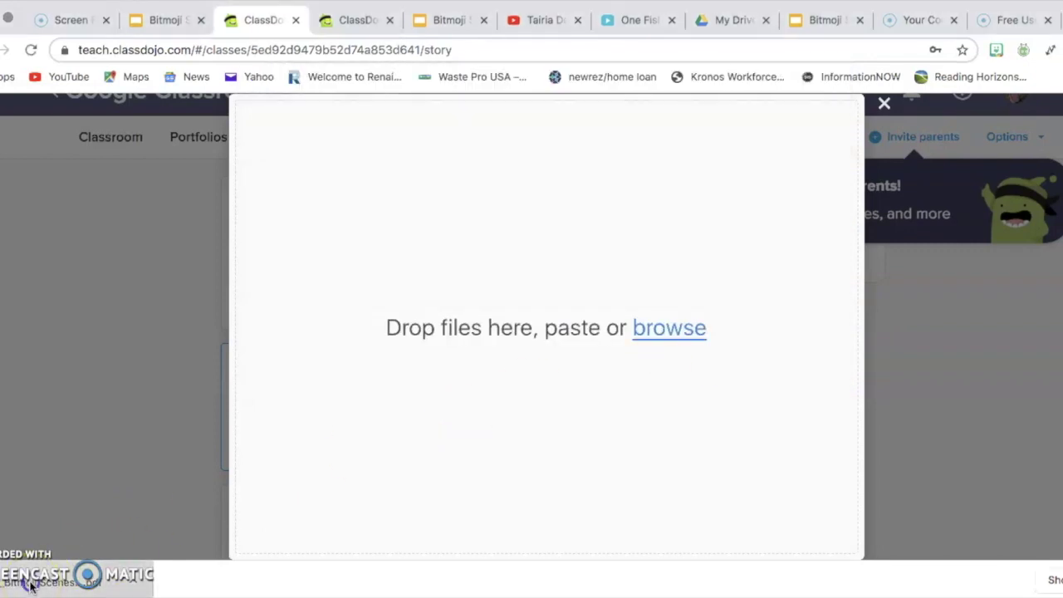
drag(29, 585, 619, 270)
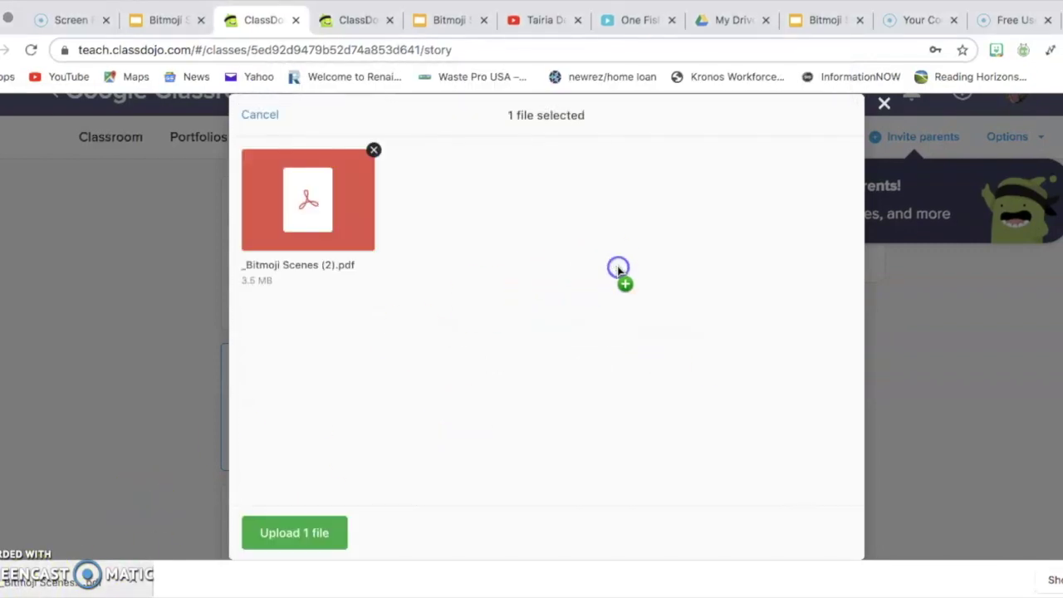
Upload the Bitmoji Scenes PDF and publish it as a Class Story post.
click(285, 532)
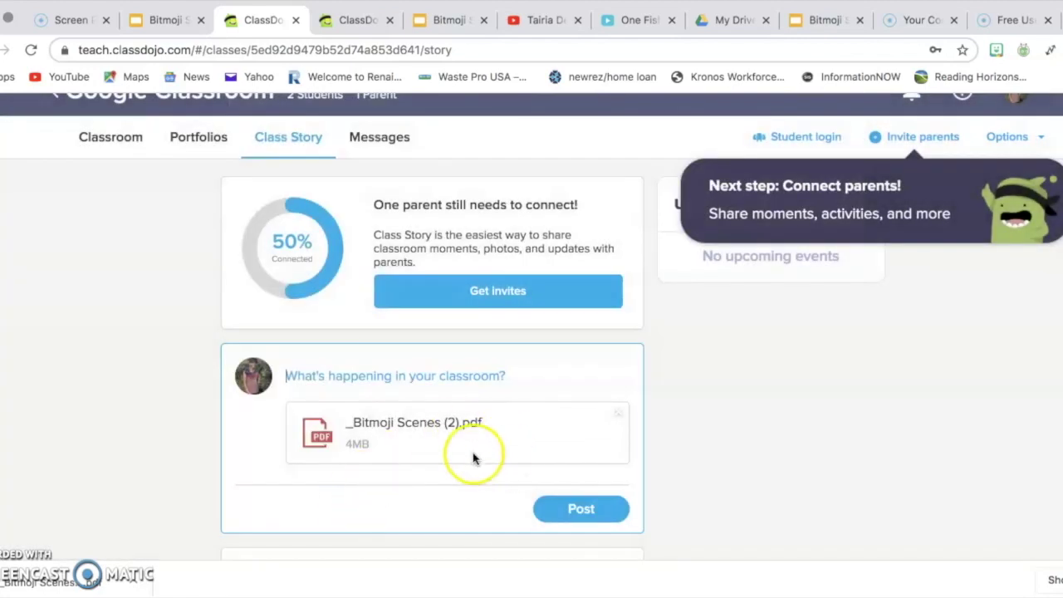
click(581, 508)
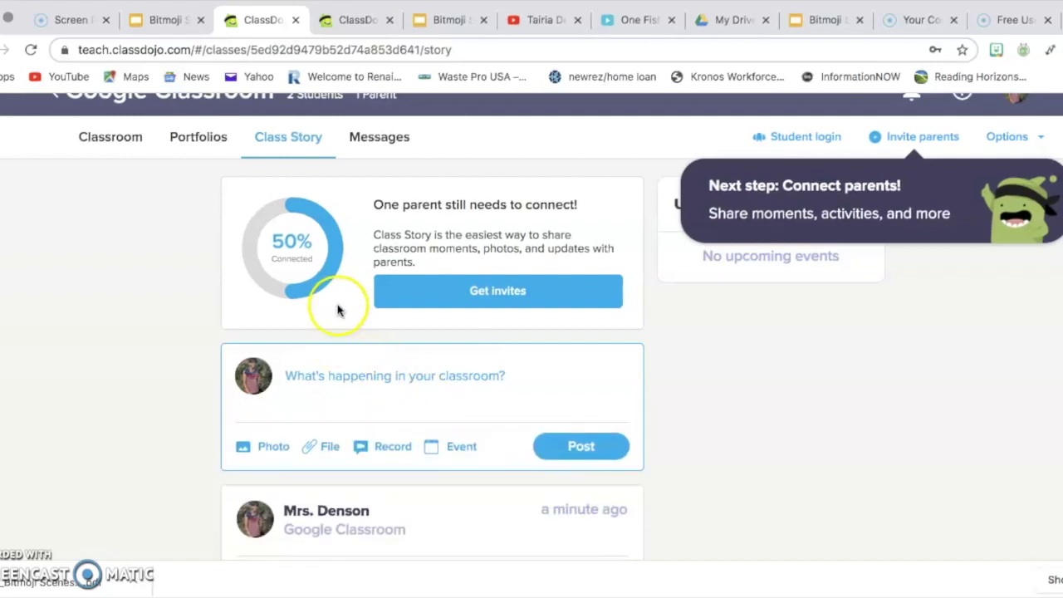
click(356, 25)
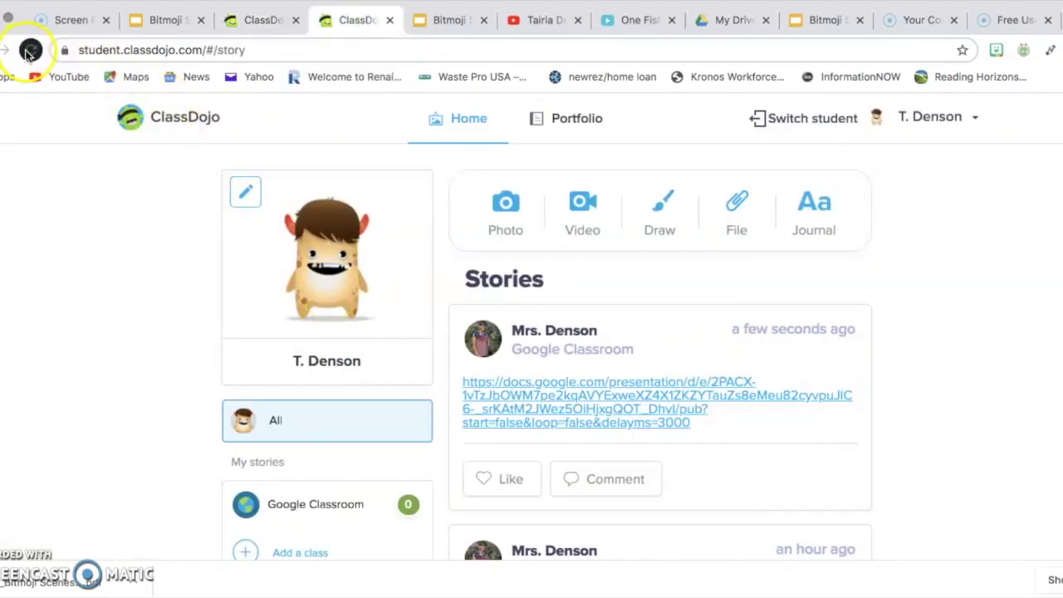
Reload the student's feed to view the new PDF post, then return to the Bitmoji Scenes deck.
click(30, 51)
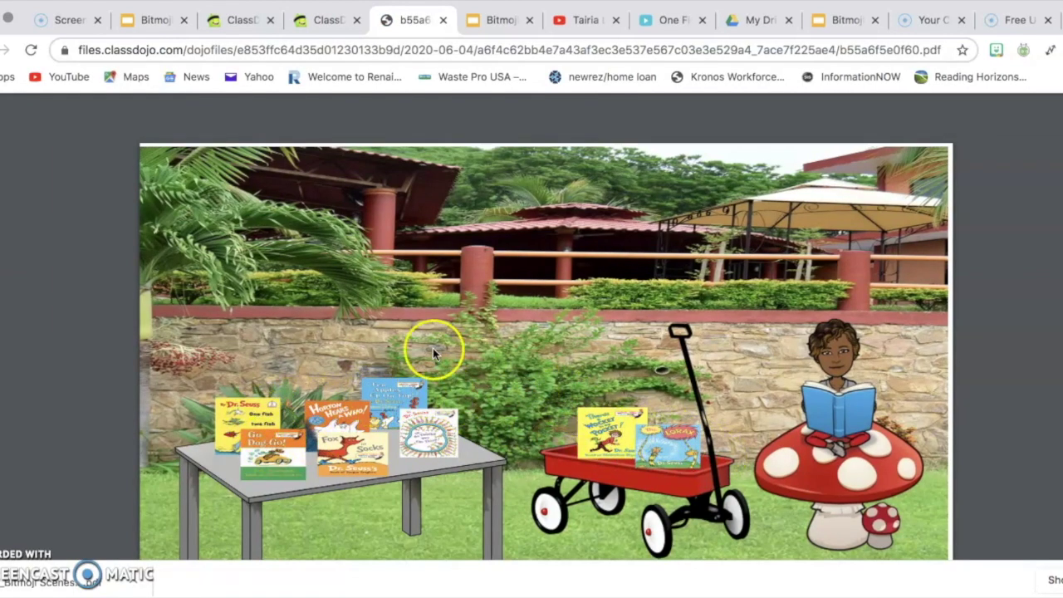
click(152, 22)
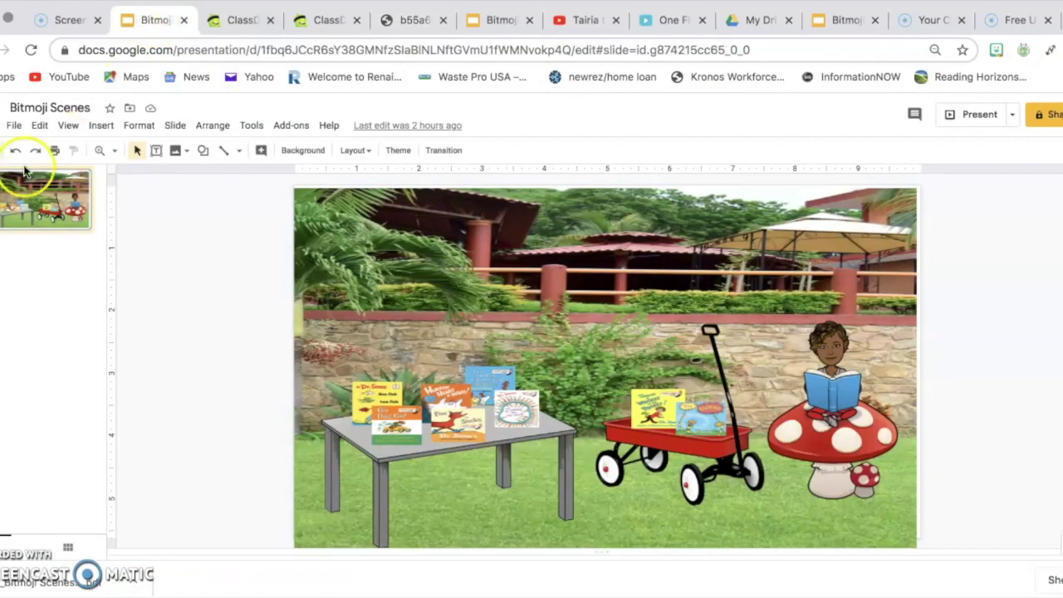
Publish the Bitmoji Scenes deck to the web and copy its published link.
click(15, 125)
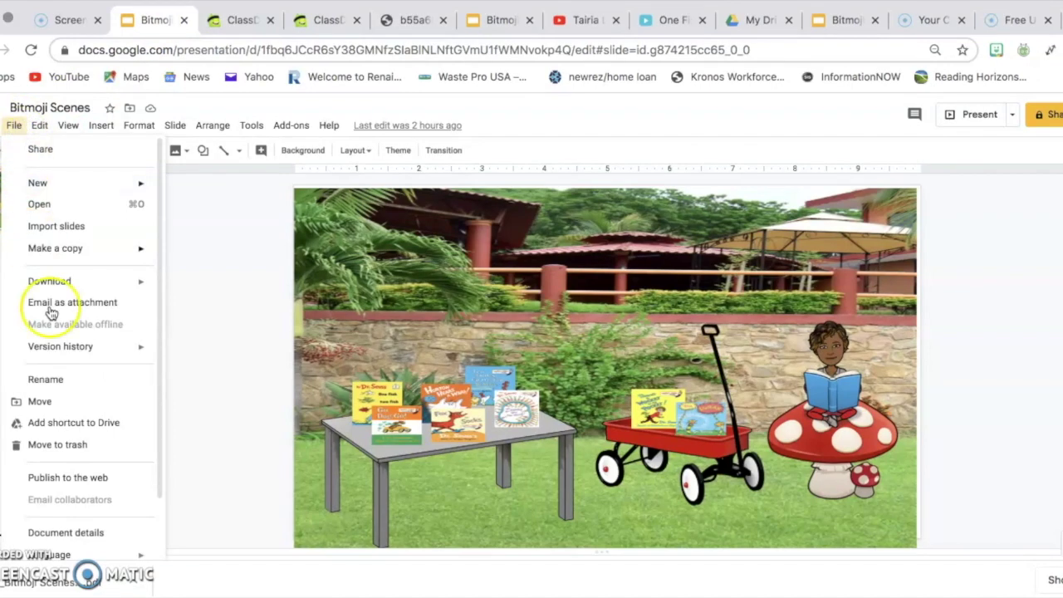
click(85, 480)
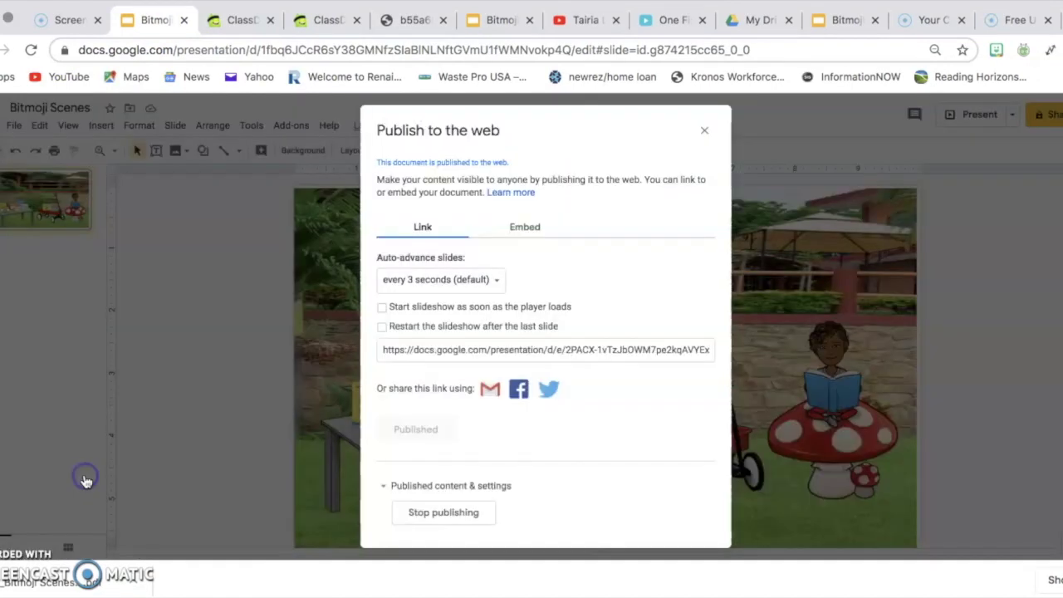
click(593, 350)
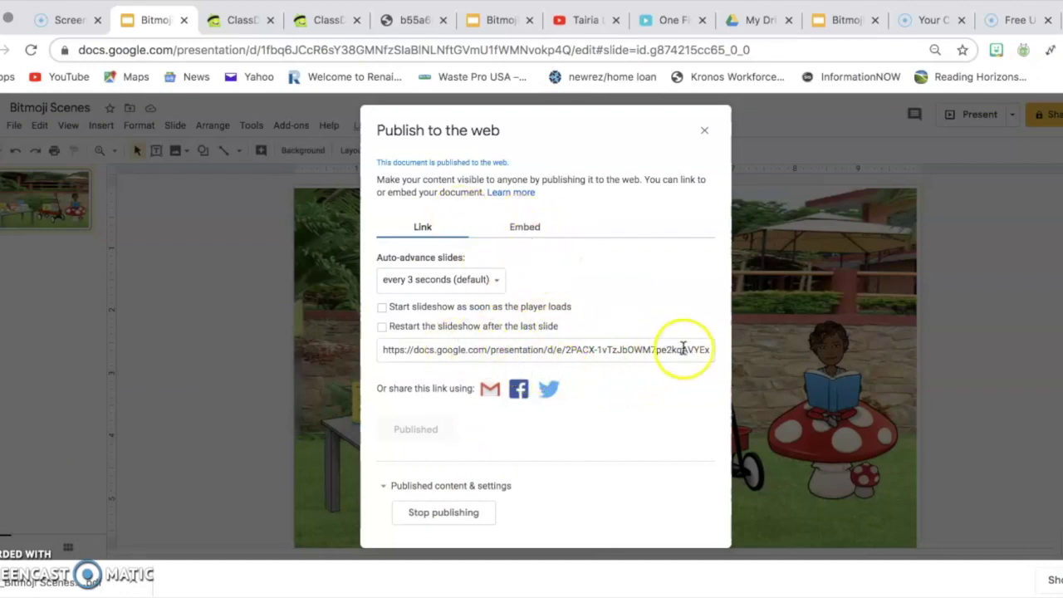
click(397, 342)
click(708, 350)
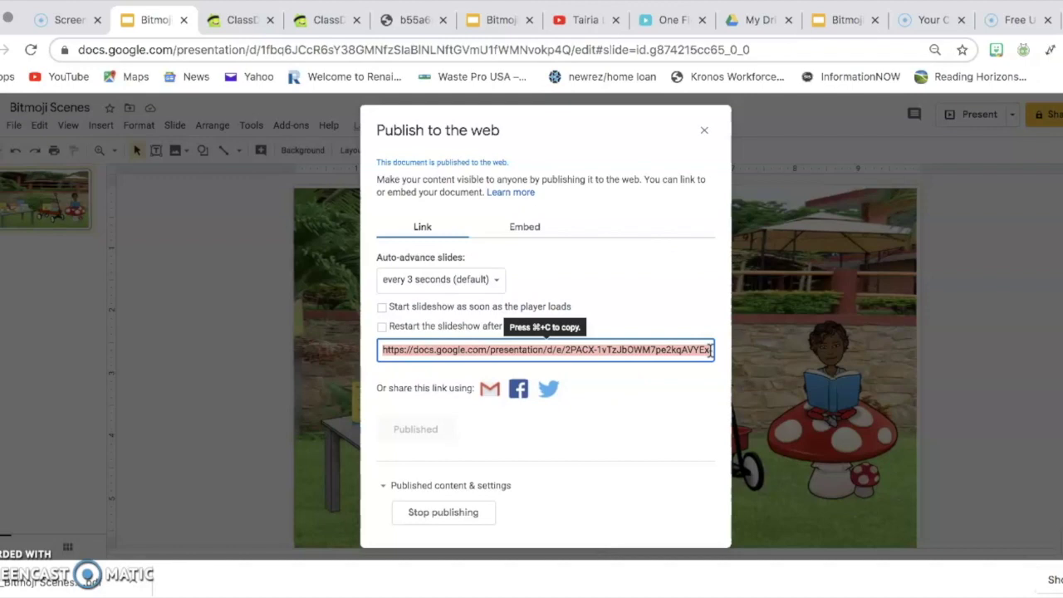
key(super+c)
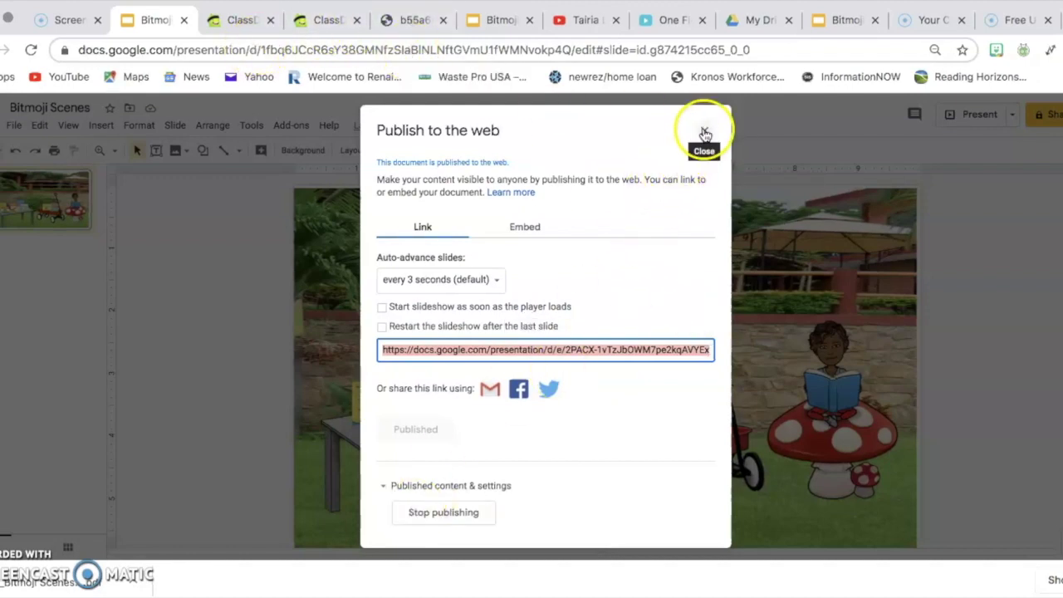
click(704, 134)
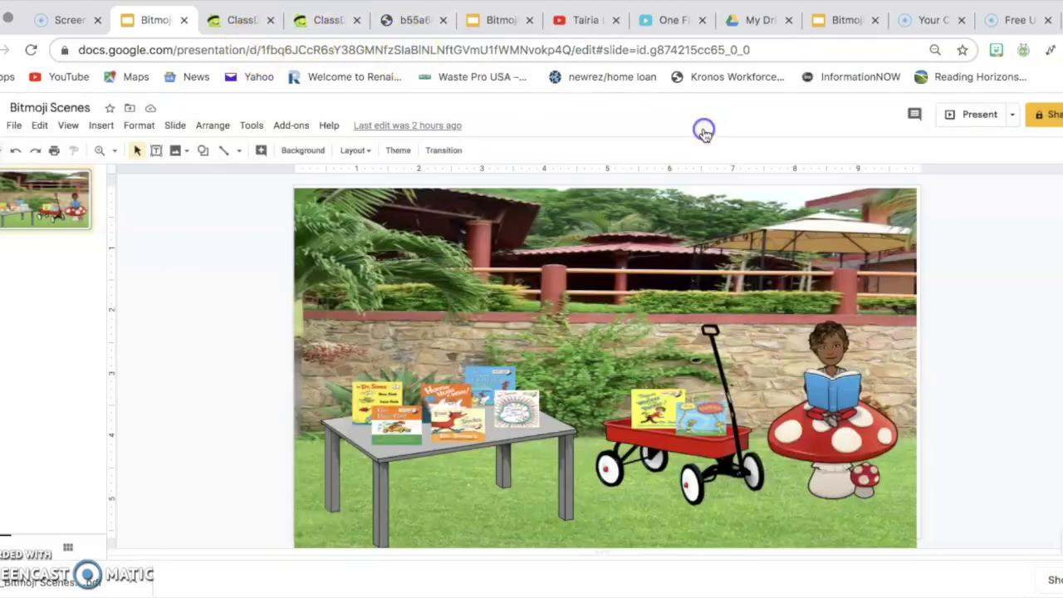
click(240, 20)
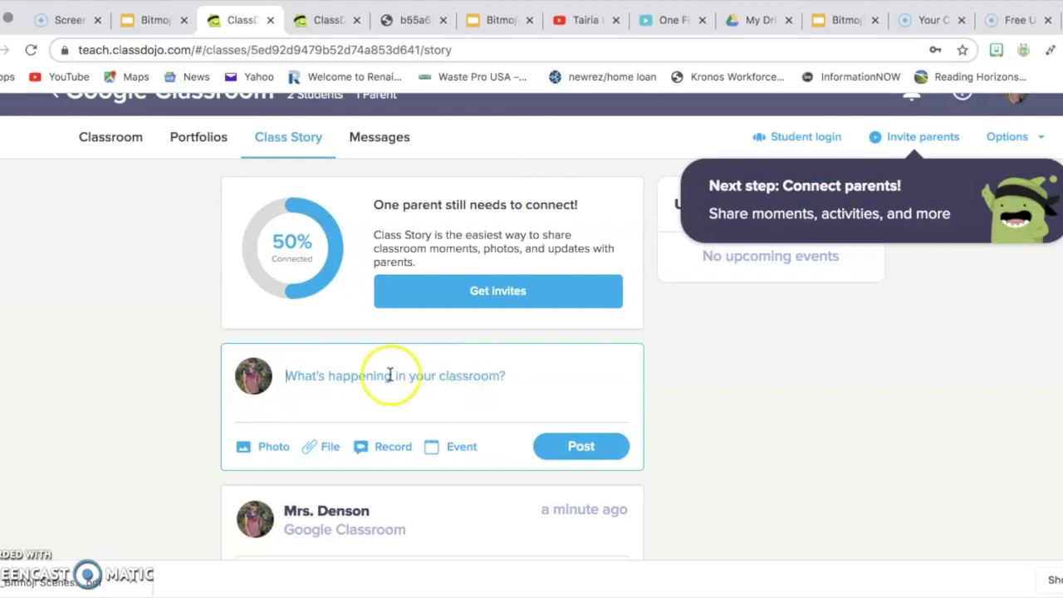
Paste the published slide link into a new Class Story post and post it.
key(ctrl+v)
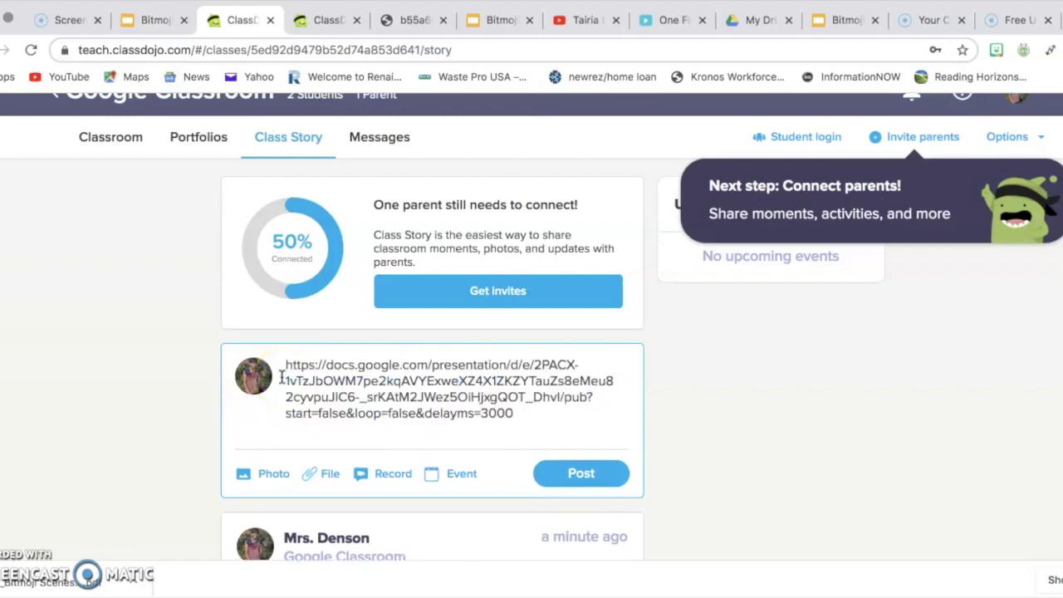
click(583, 474)
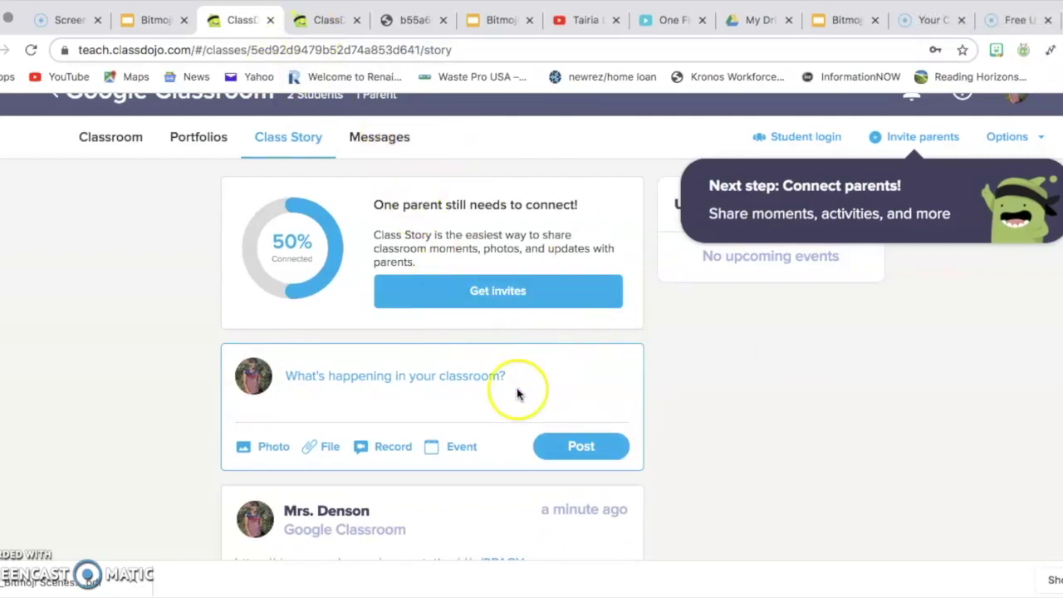
scroll(515, 395, down, 3)
click(326, 20)
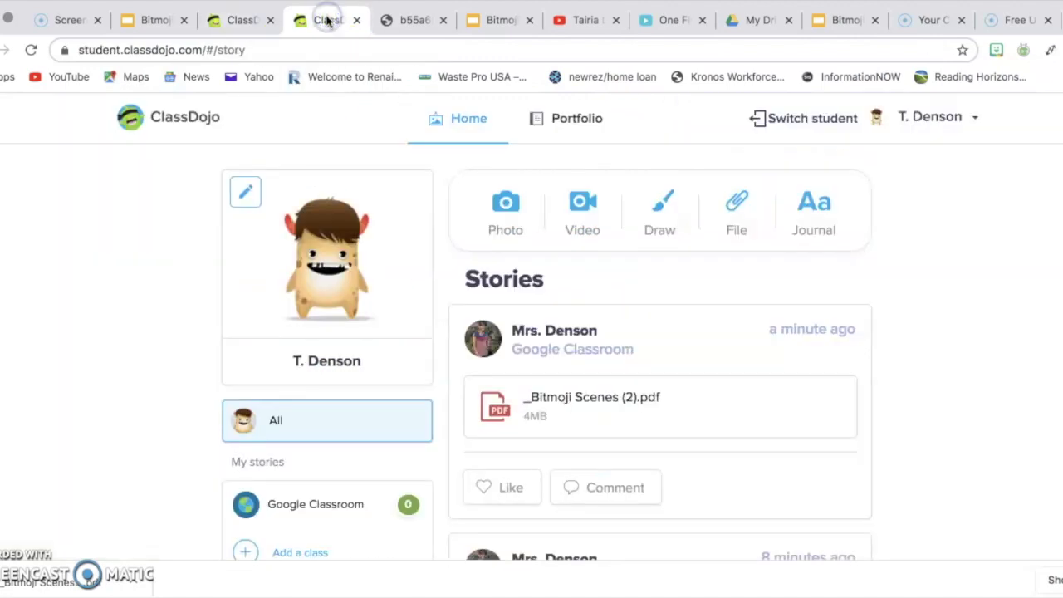
Refresh the student feed to view the posted deck link, then close the Fox in Socks video tab.
click(31, 51)
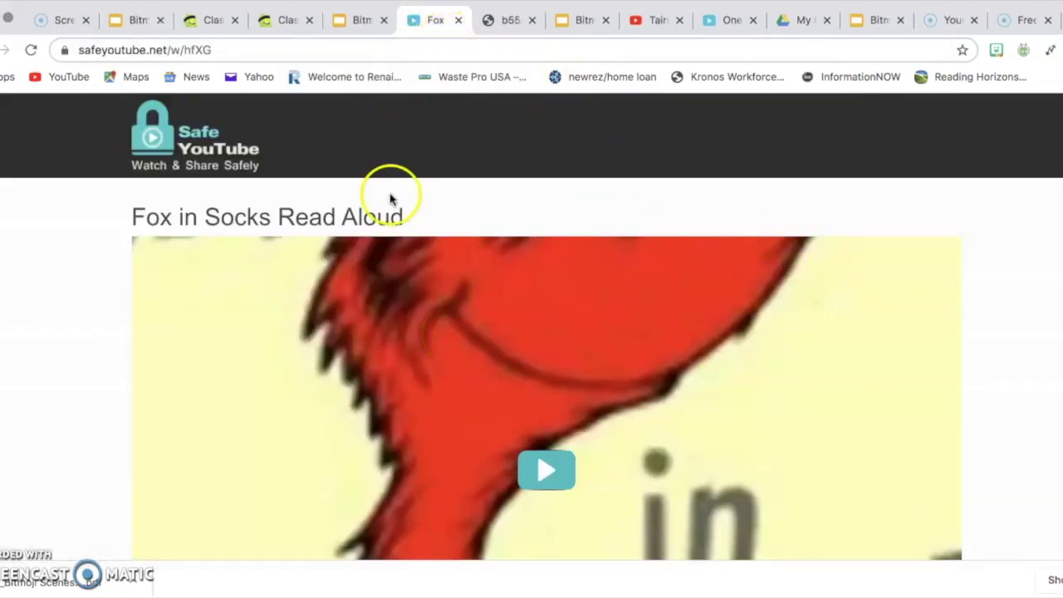
click(457, 22)
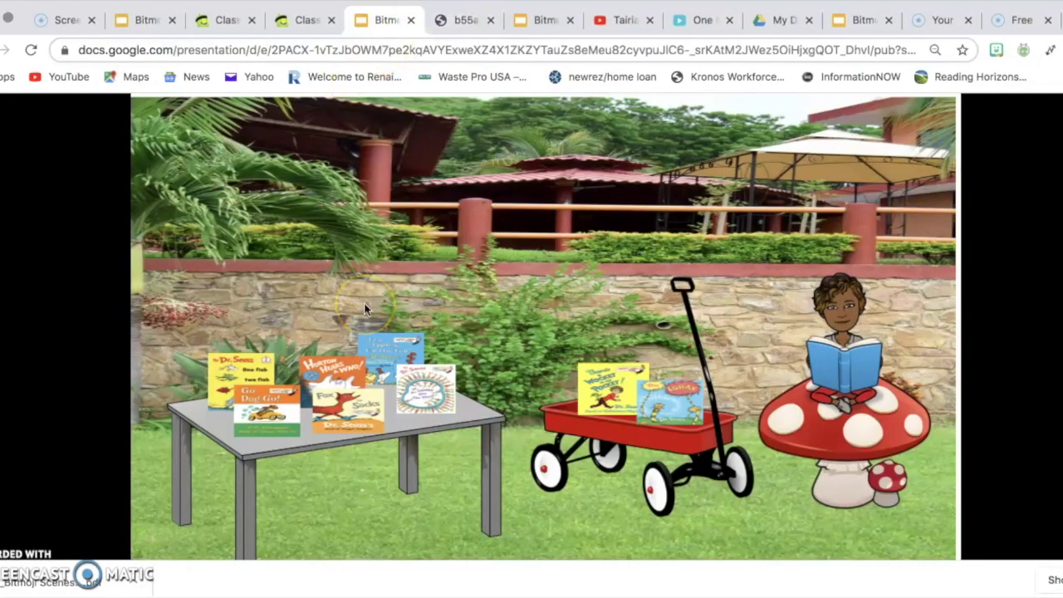